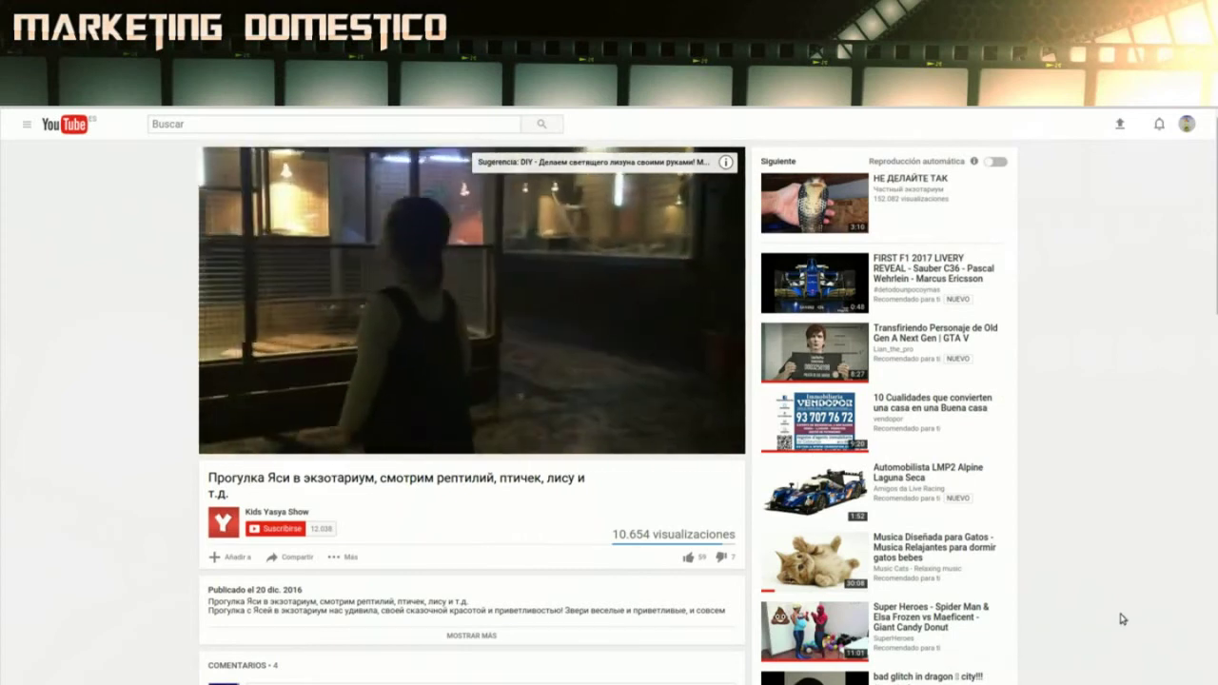
Step: Switch to YTMonster and check the existing campaign's sent views and the notice about YouTube's view count update interval
key(alt+Tab)
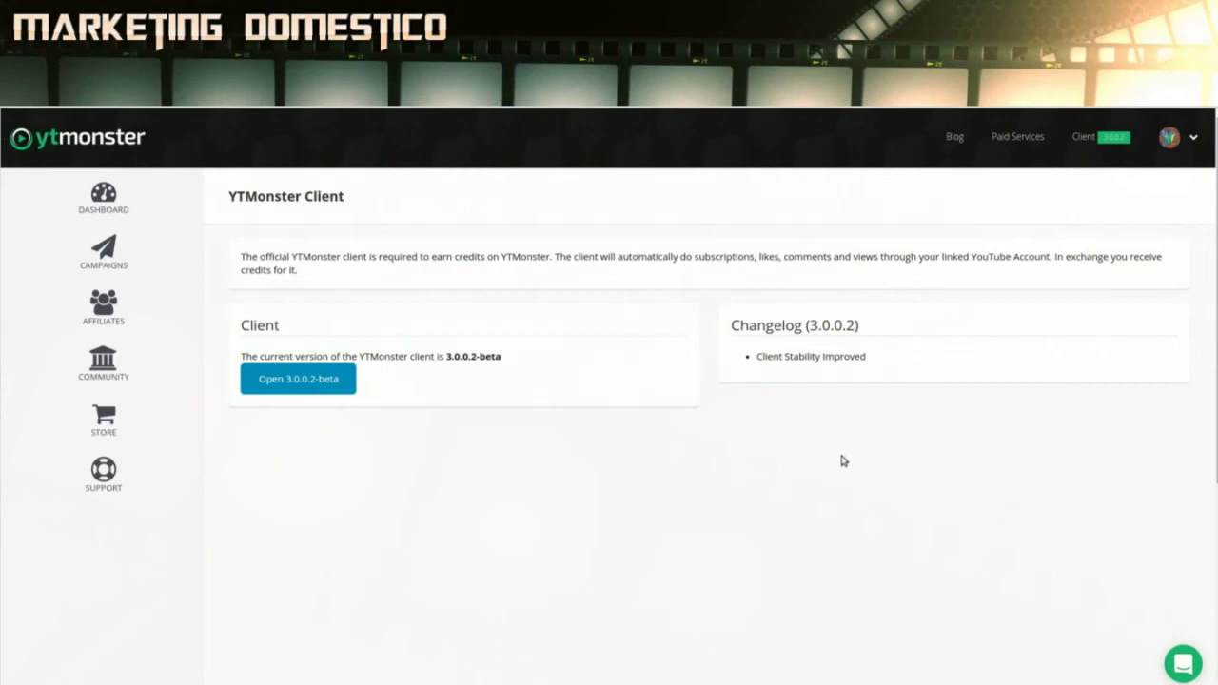
click(122, 219)
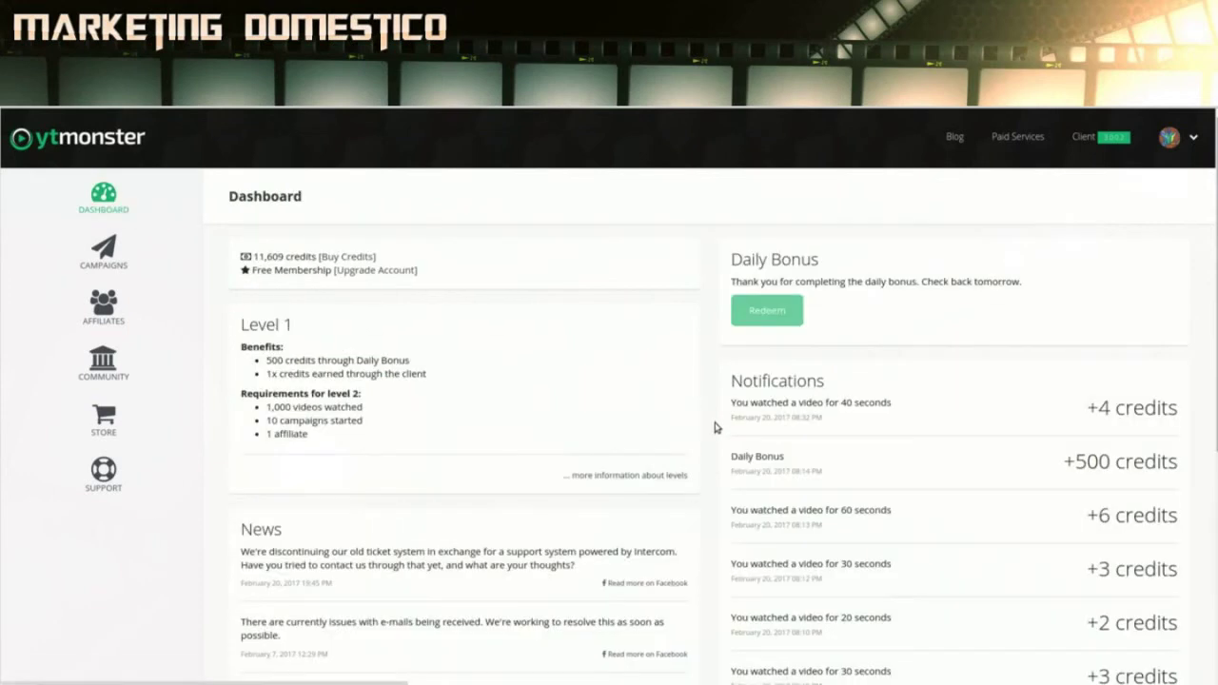
click(96, 267)
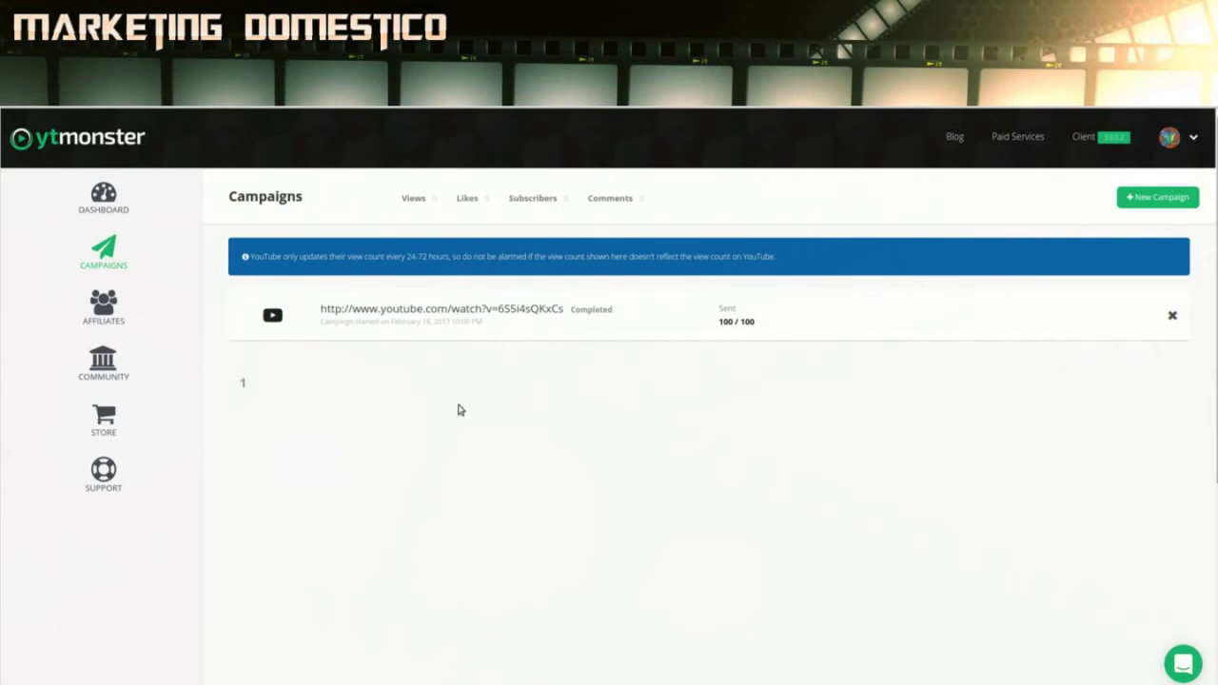
drag(757, 321, 778, 257)
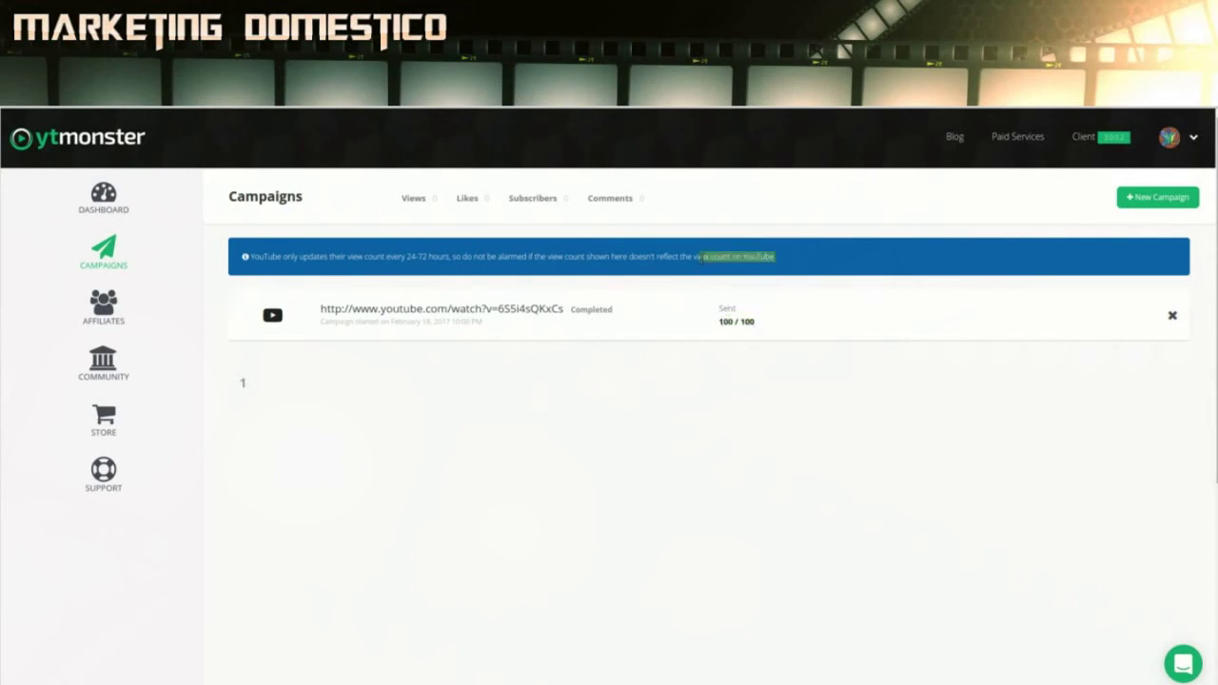
click(408, 255)
drag(409, 255, 429, 256)
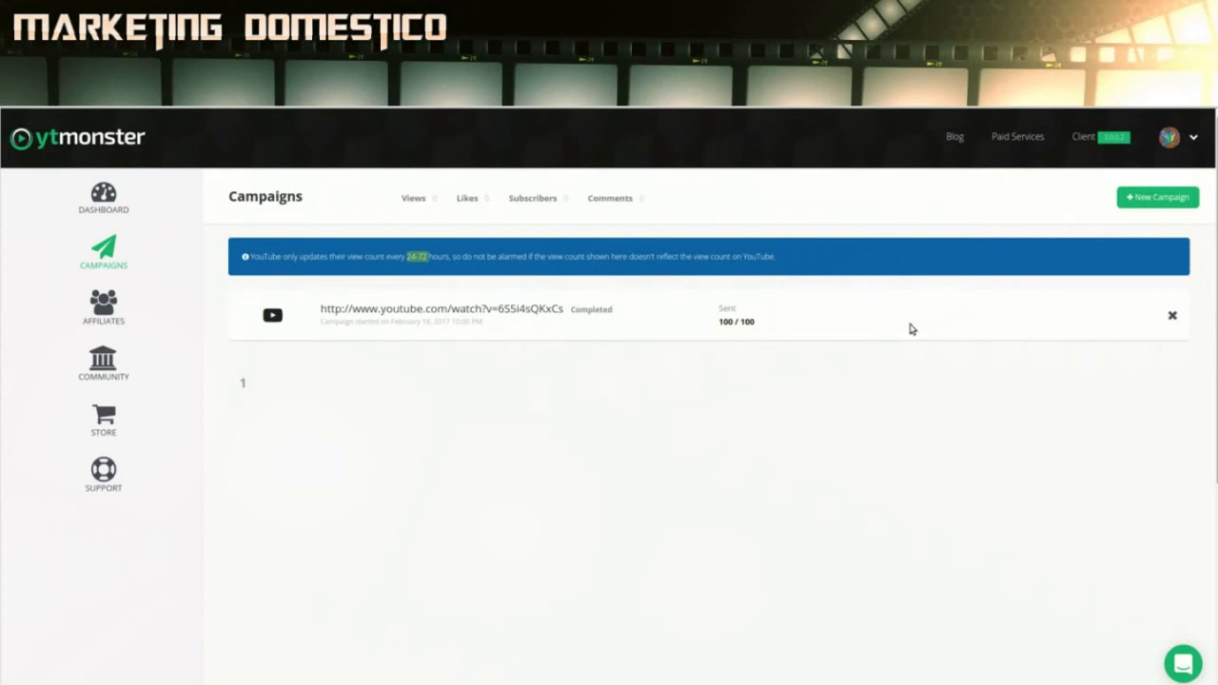
Step: Start a new campaign and fill its YouTube URL with the link copied from the video "Las Mejores Escenas de FarScape"
click(1156, 200)
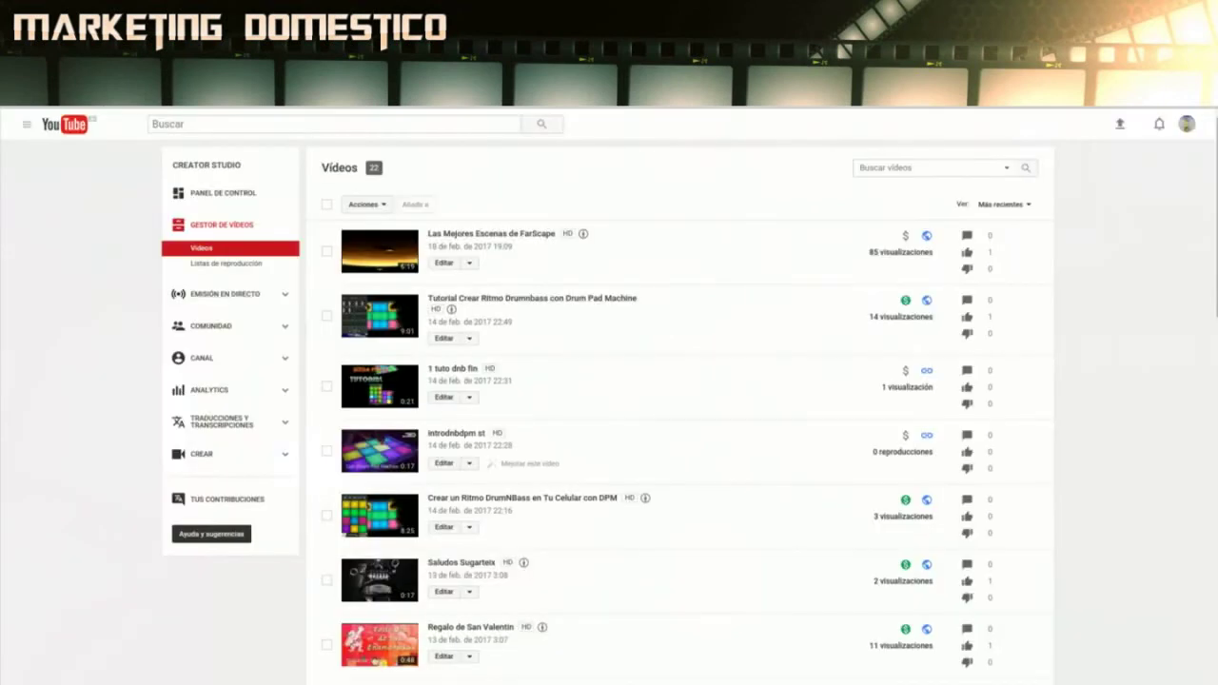
right_click(520, 236)
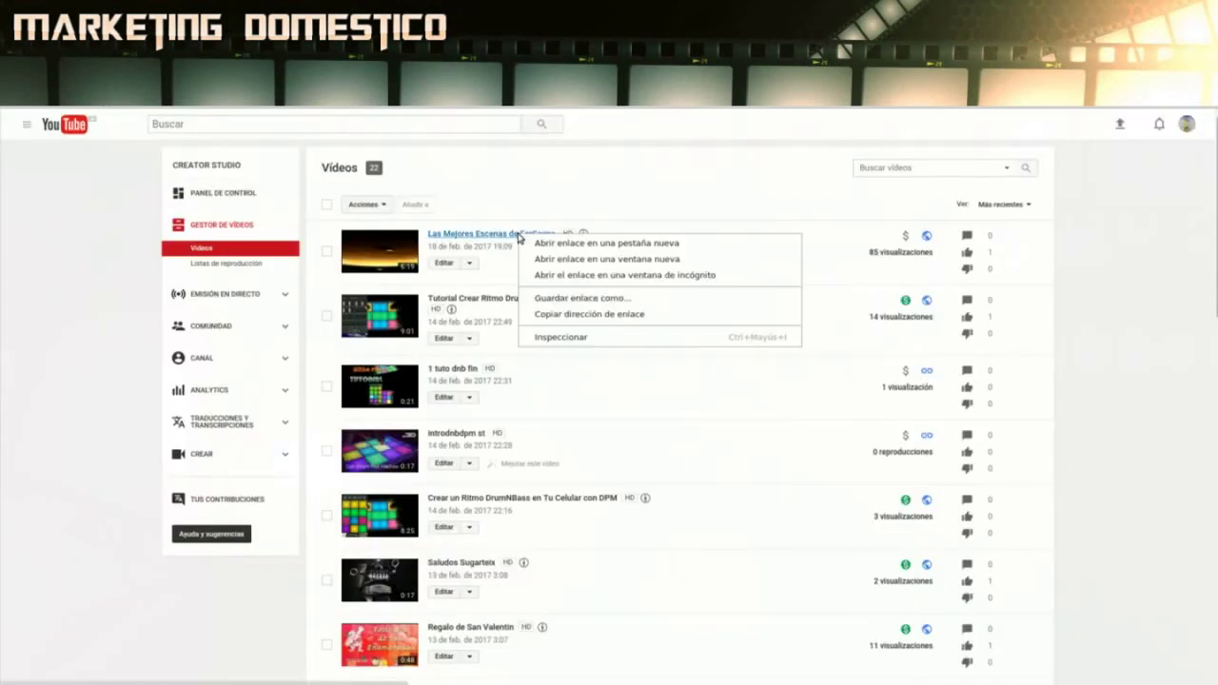
click(585, 314)
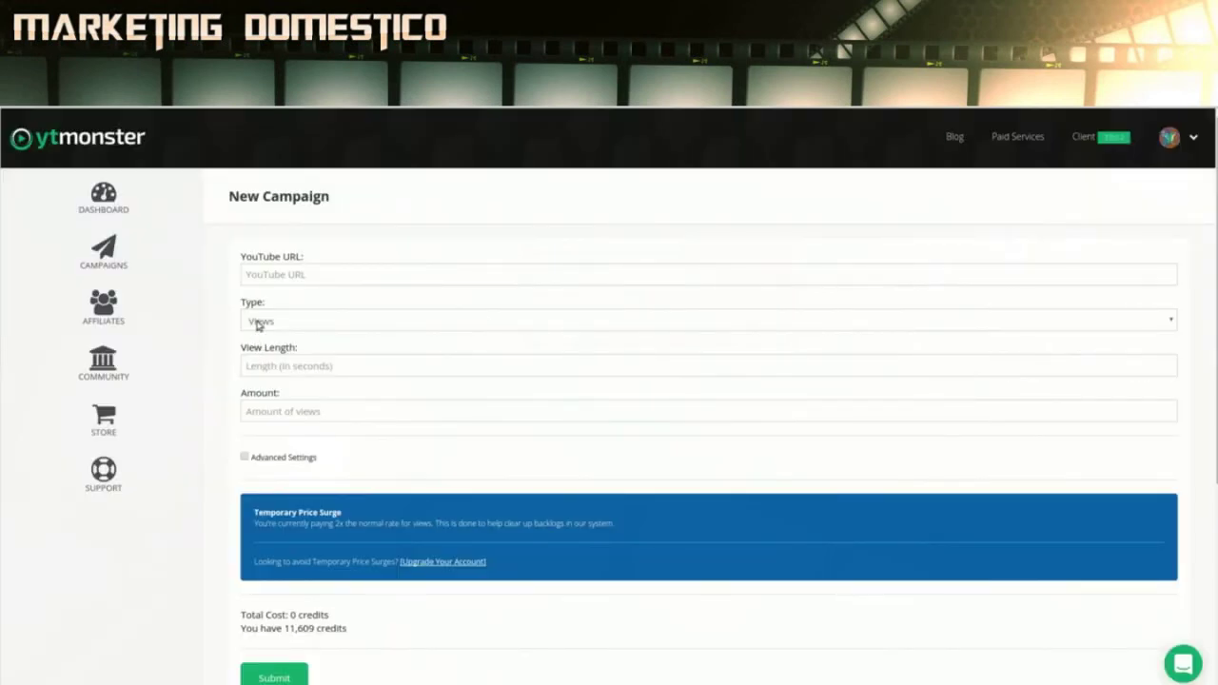
click(270, 277)
right_click(271, 277)
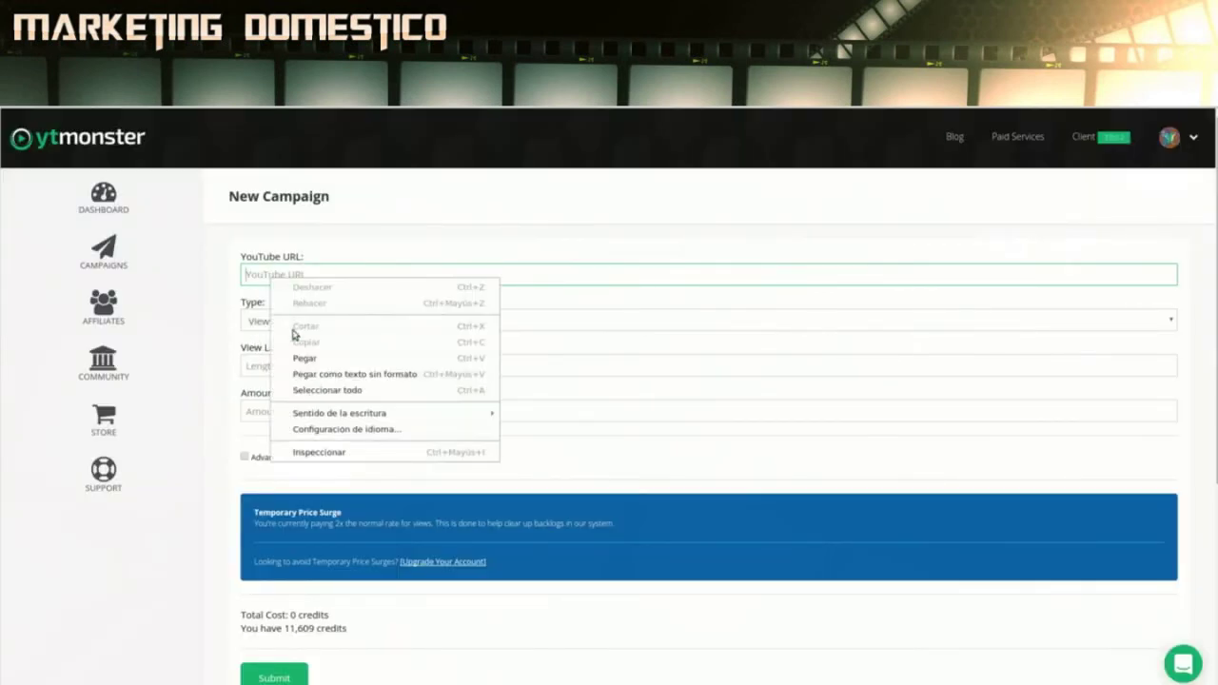
click(335, 377)
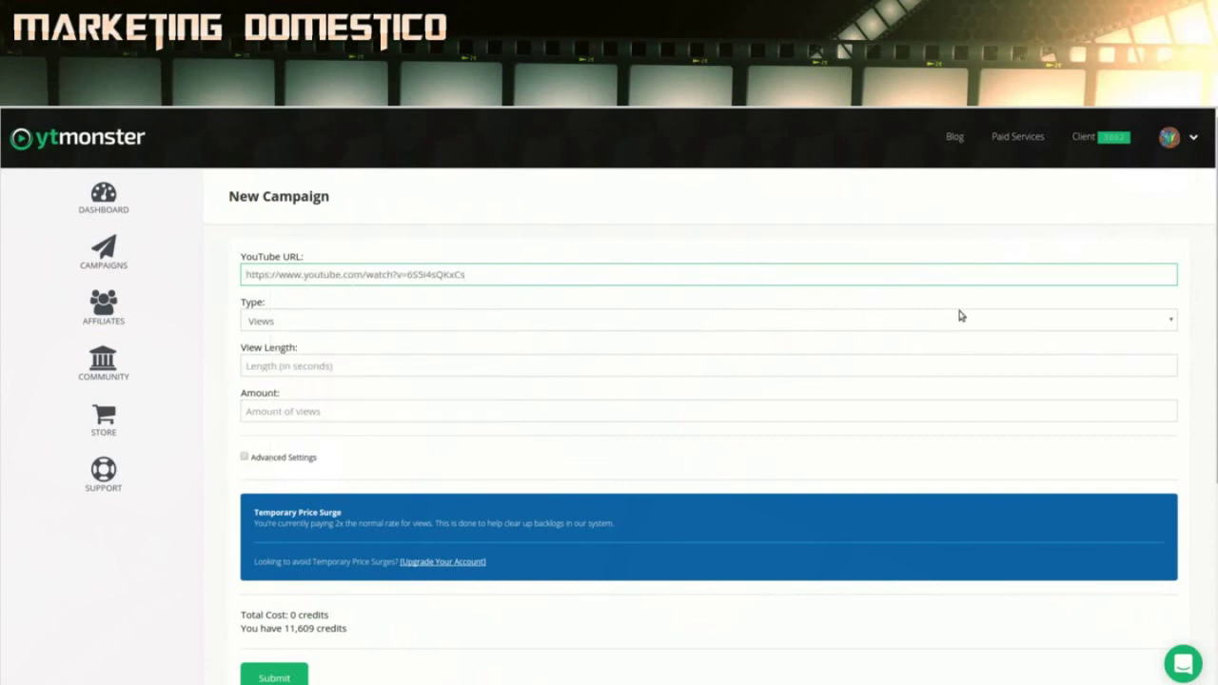
Step: Keep the campaign type as Views and set the view length to 360 seconds
click(1171, 323)
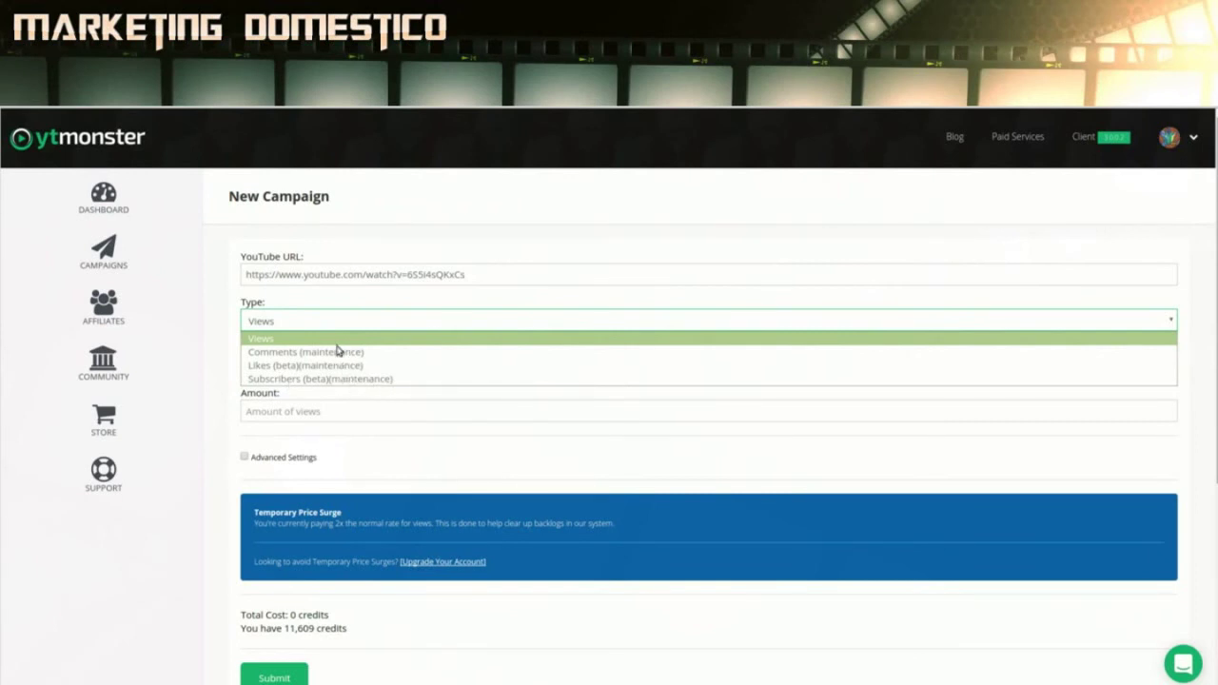
click(230, 323)
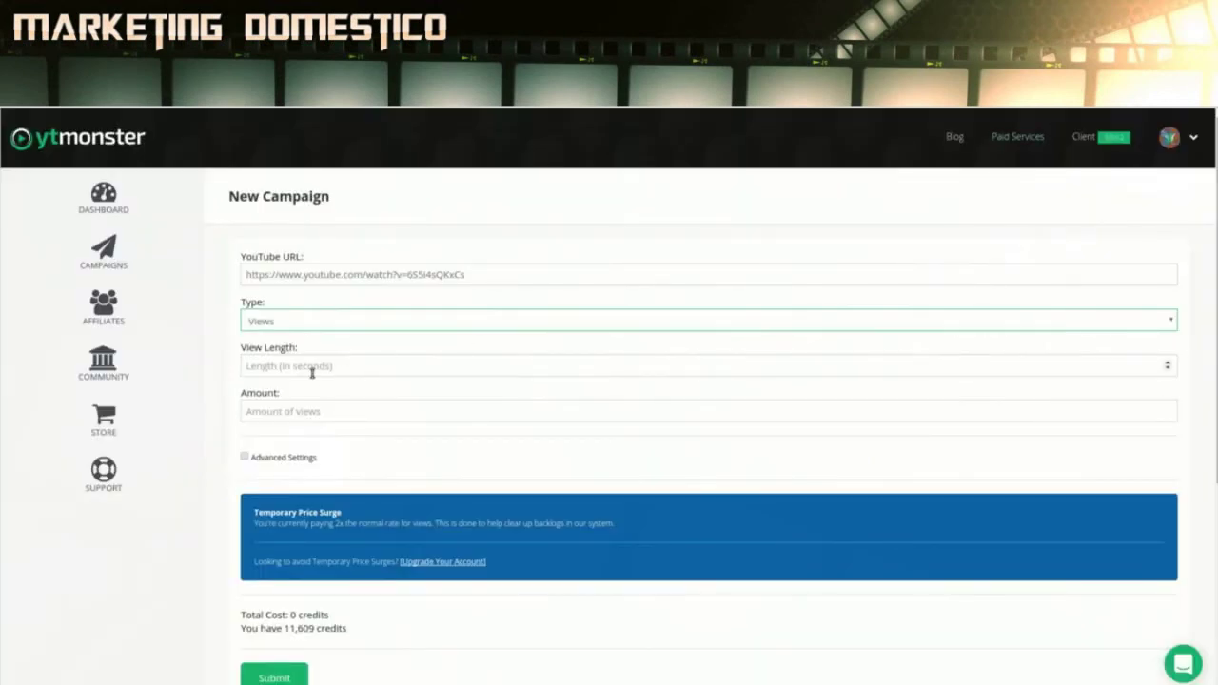
click(294, 366)
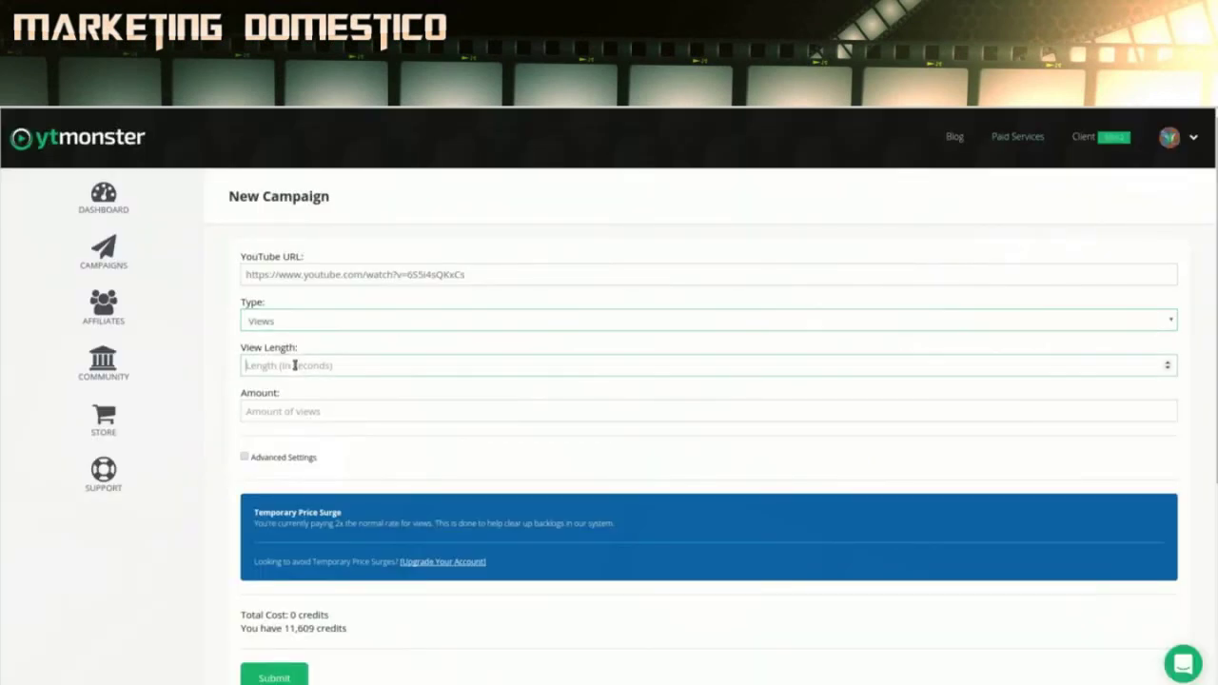
text(60)
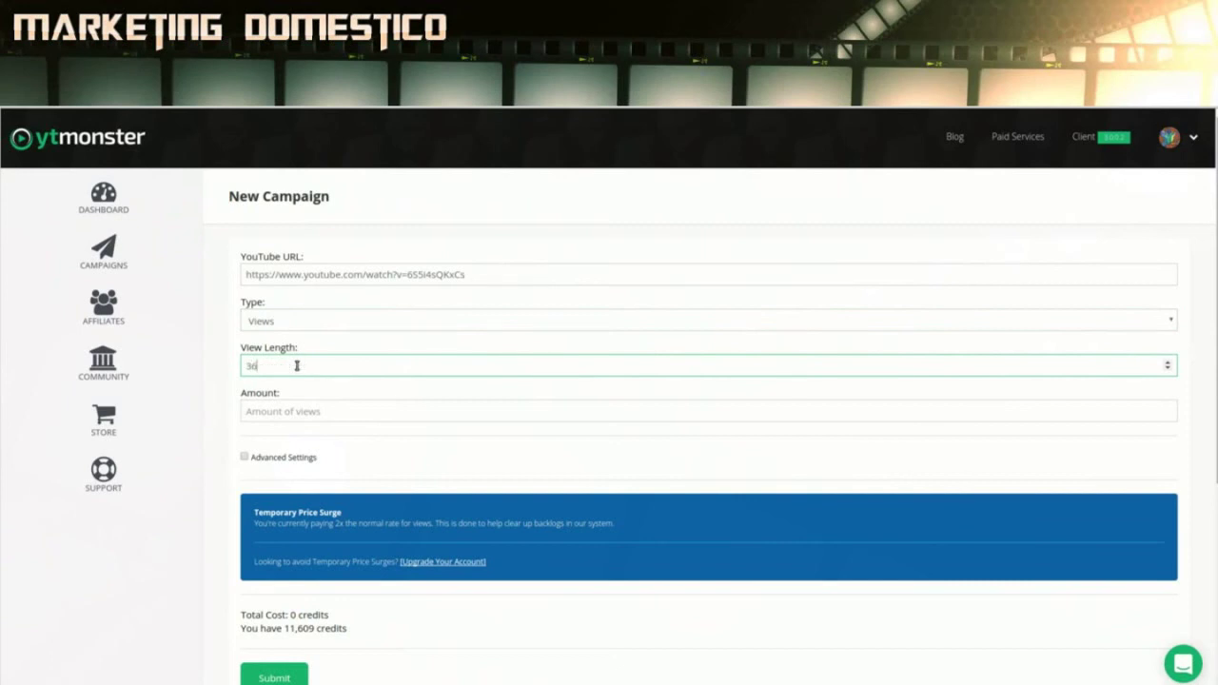
click(316, 387)
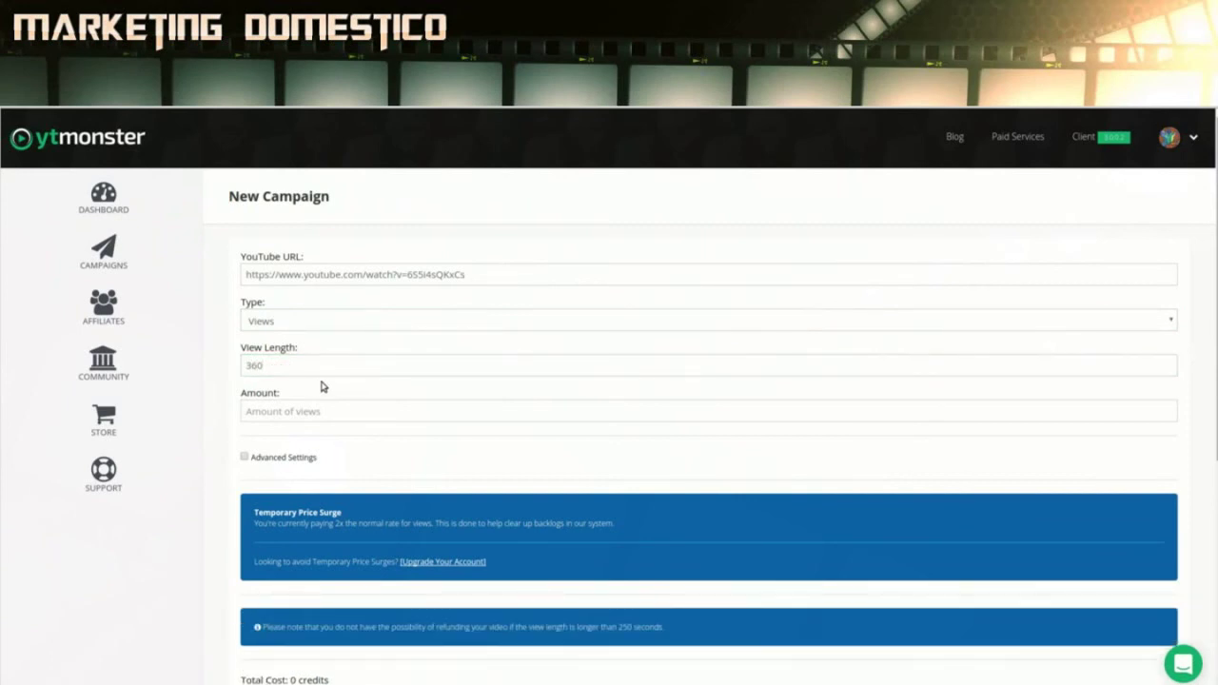
Step: Enable the advanced settings and set the amount of views to 101
click(255, 459)
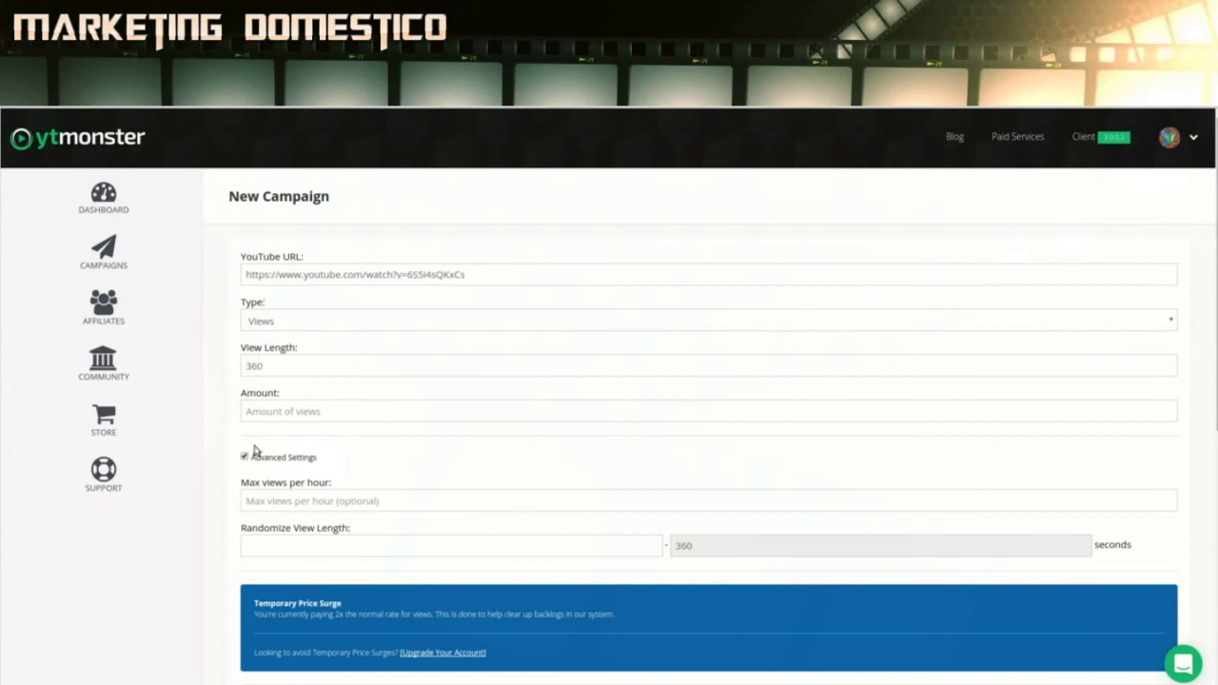
click(265, 412)
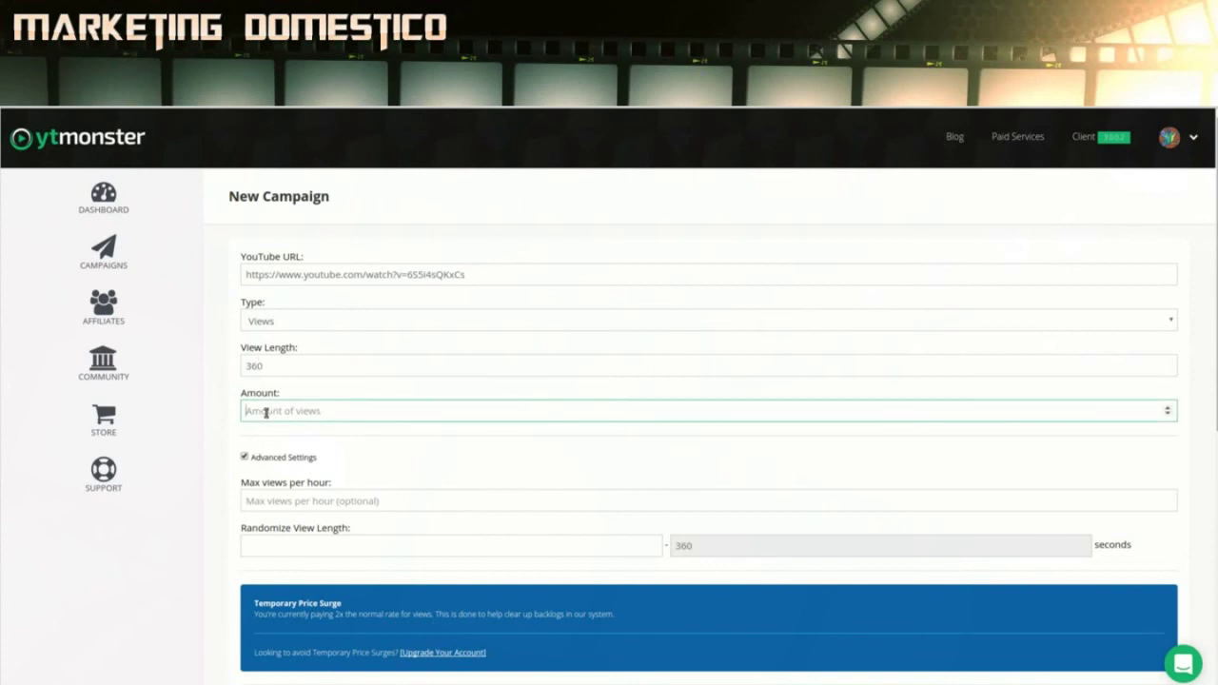
text(100)
key(BackSpace)
text(1)
scroll(509, 449, down, 1)
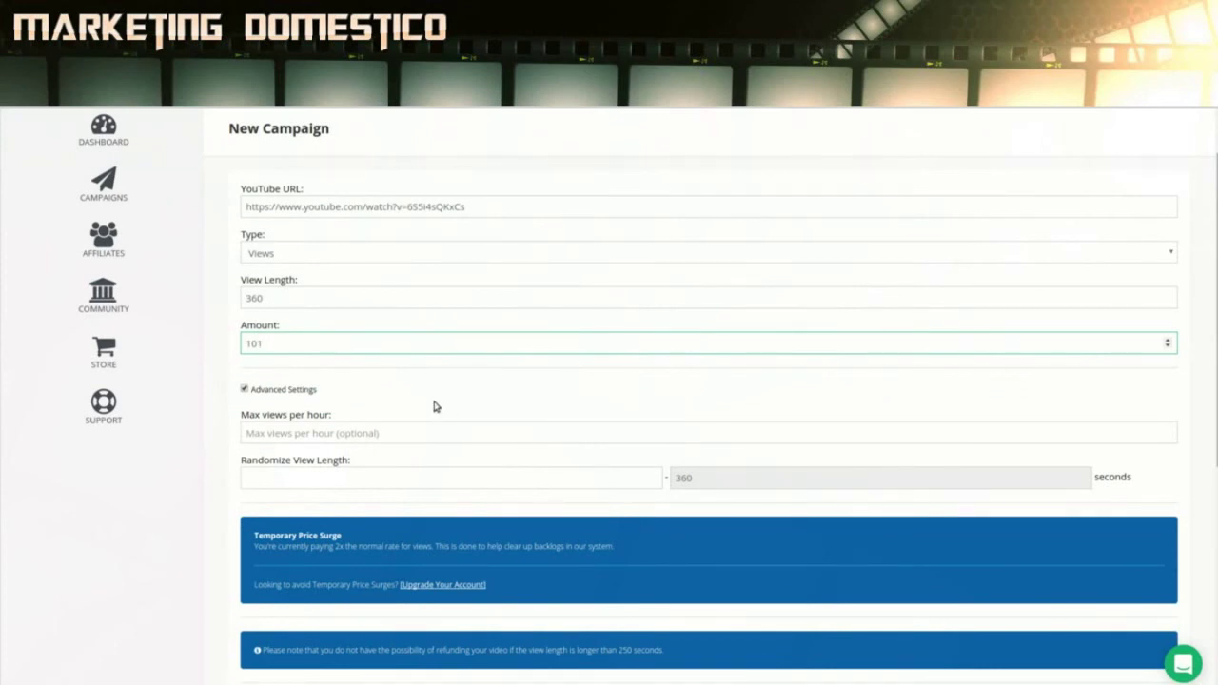
Step: Limit the campaign to a maximum of 5 views per hour
click(263, 435)
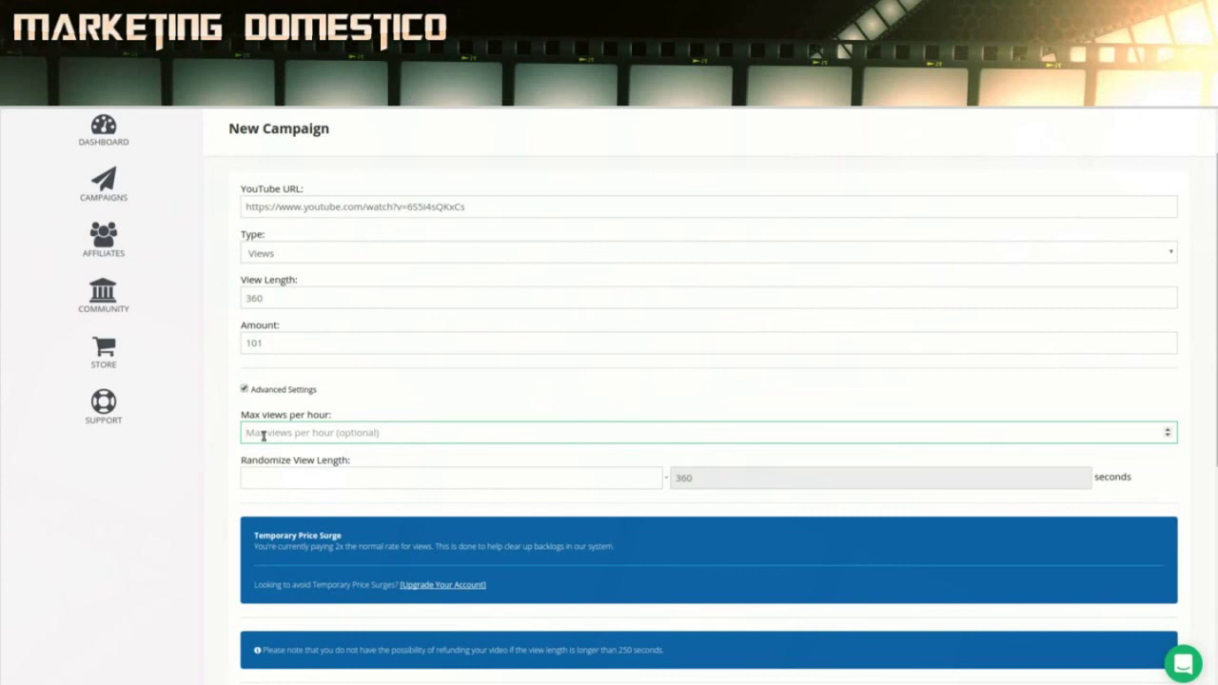
text(50)
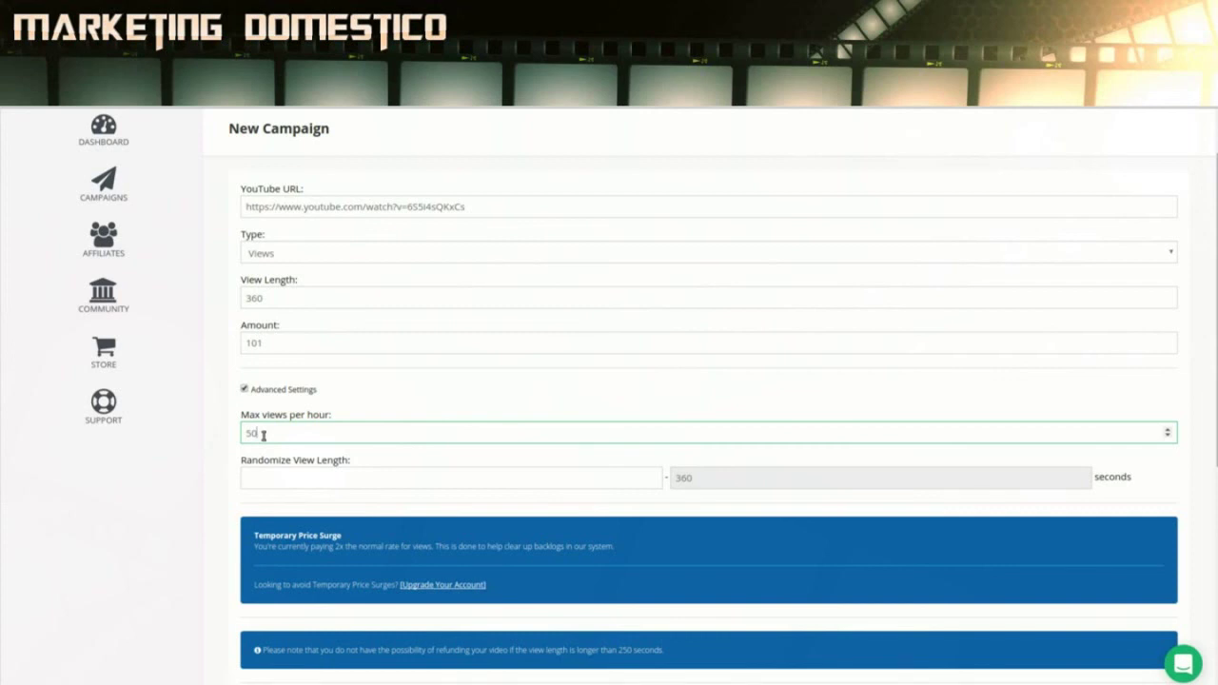
key(BackSpace)
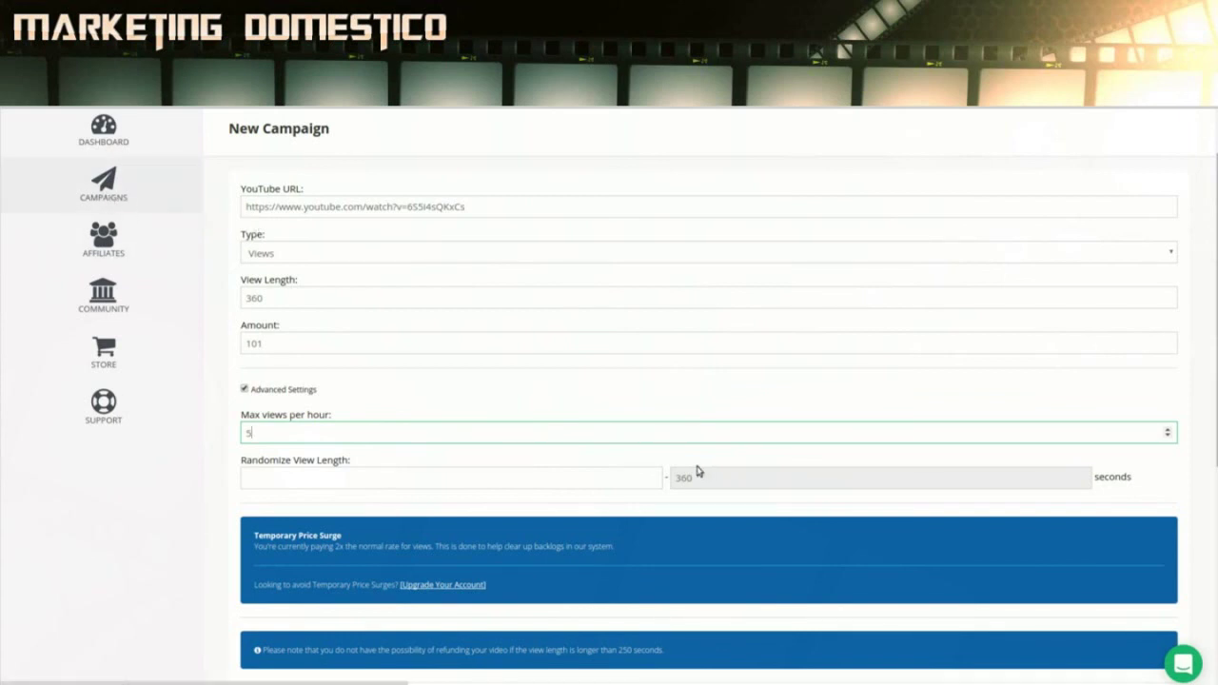
Step: Work out the daily number of views at 5 per hour with the calculator and close it
key(XF86Calculator)
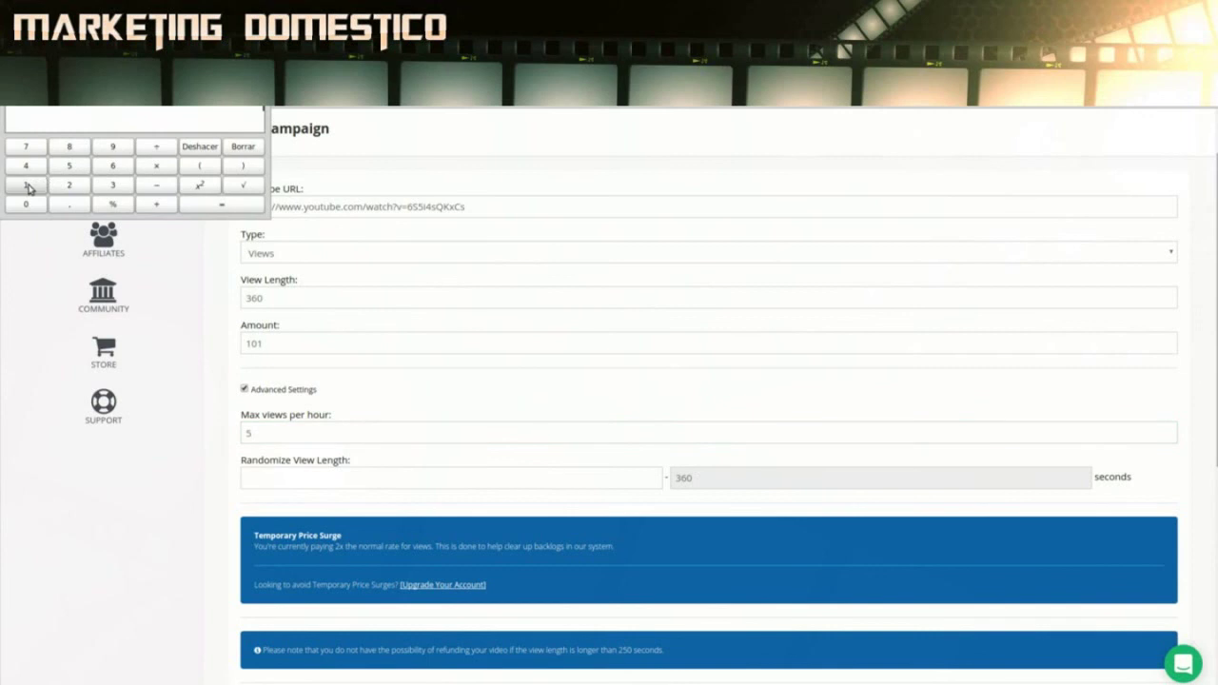
click(26, 166)
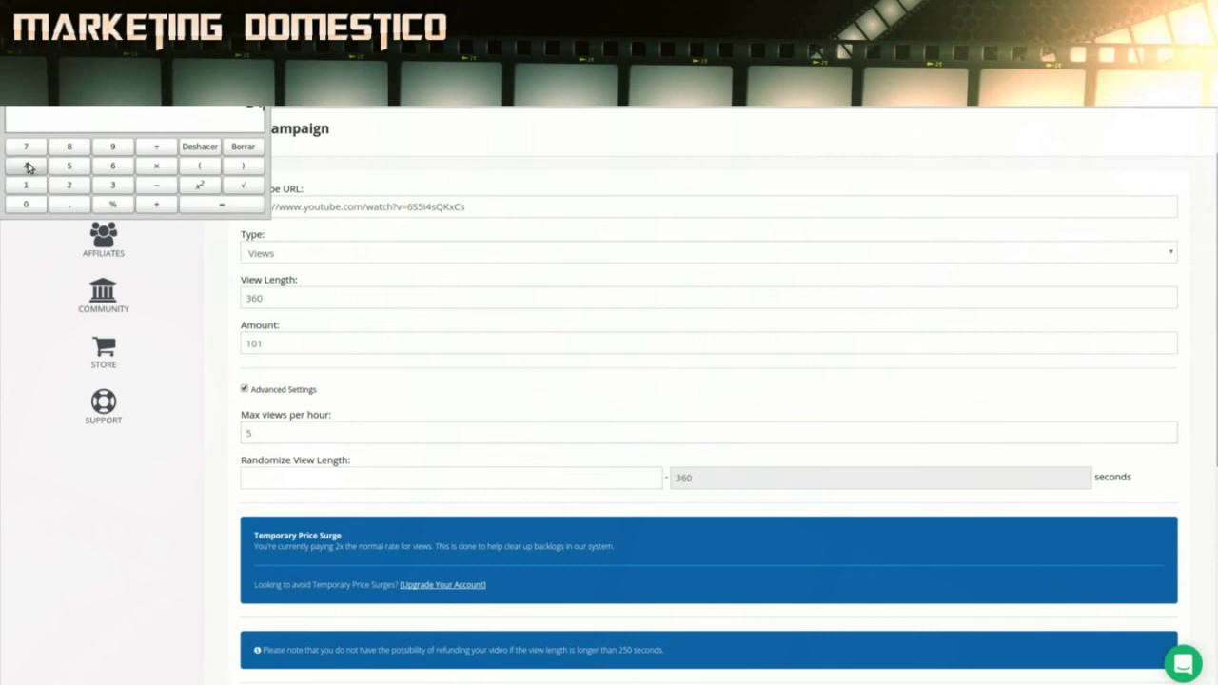
click(62, 165)
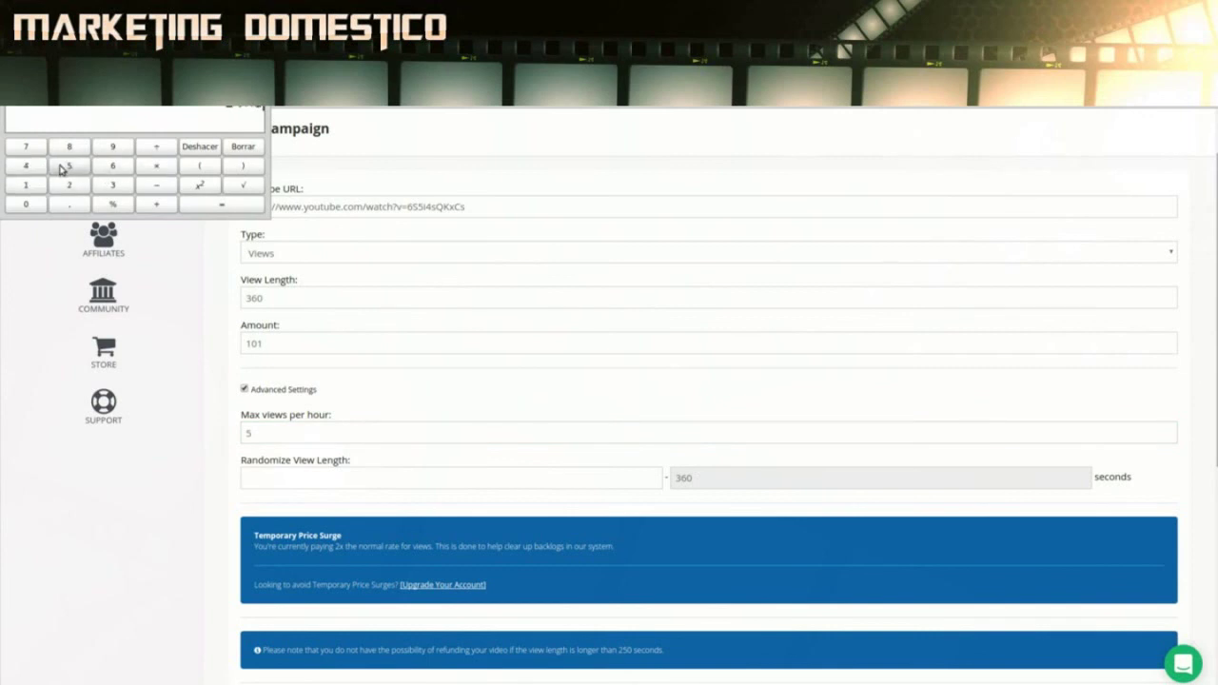
click(224, 208)
key(alt+F4)
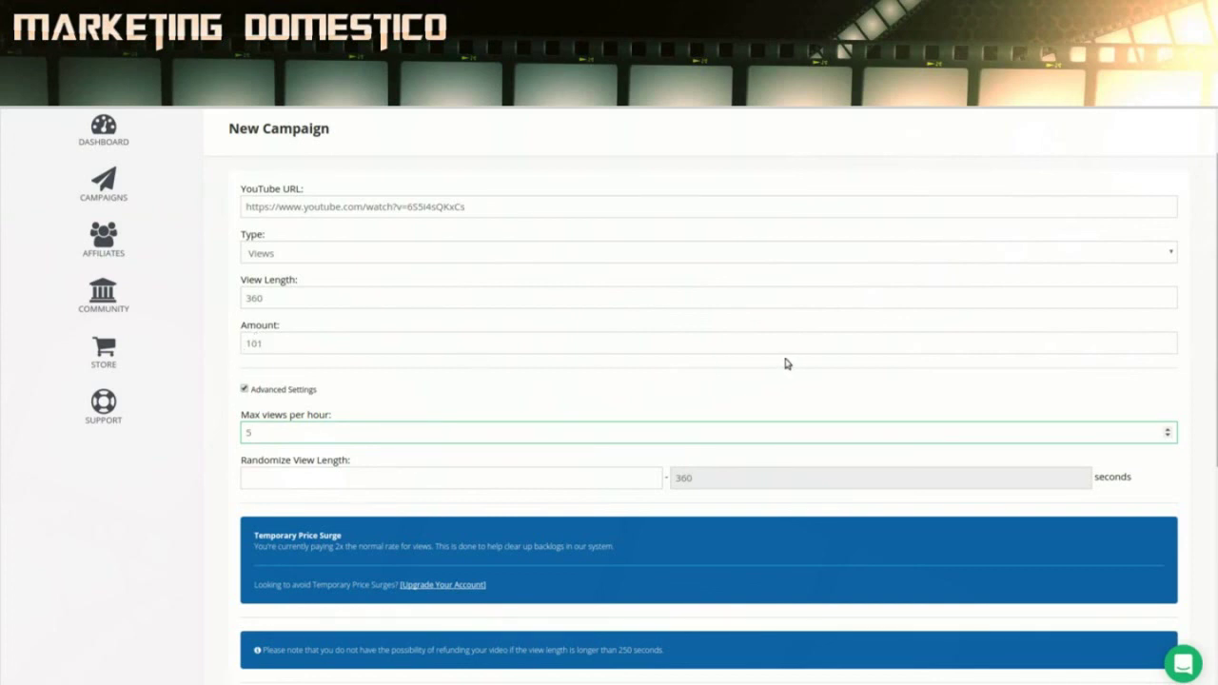
Step: Set the lower limit of the randomized view length to 180 seconds
scroll(578, 367, down, 1)
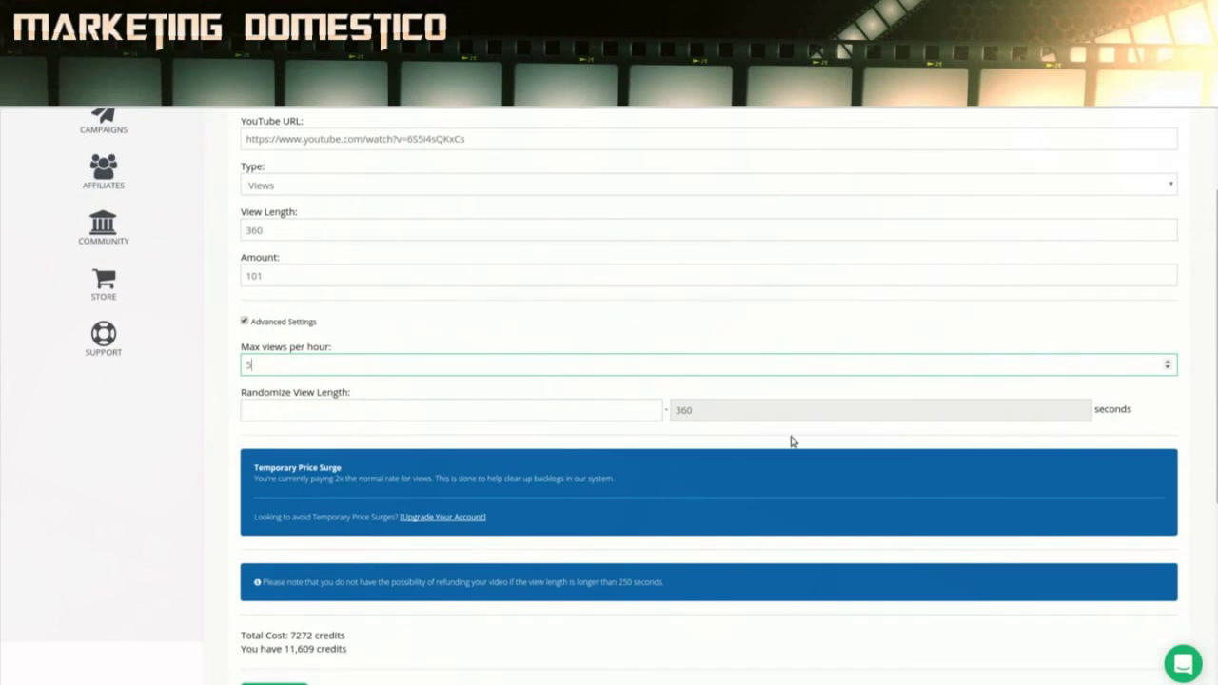
click(474, 413)
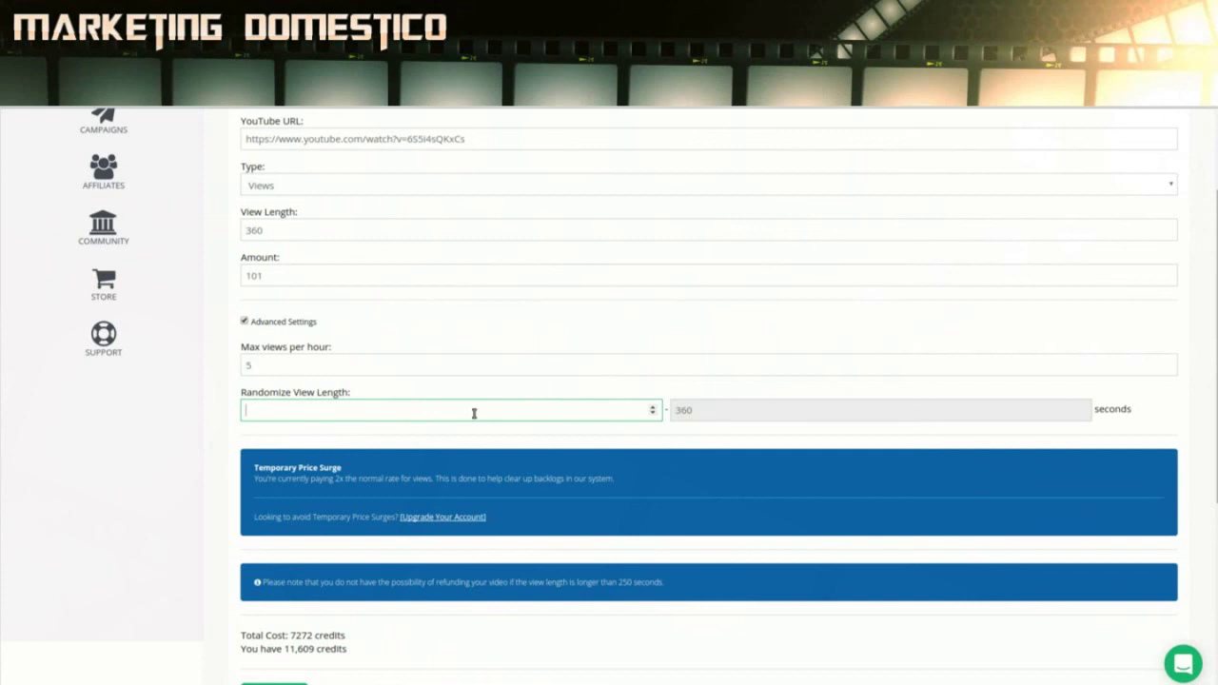
text(180)
Step: Check the total cost in credits against the campaign settings and submit the new campaign
scroll(576, 398, down, 1)
scroll(575, 397, down, 2)
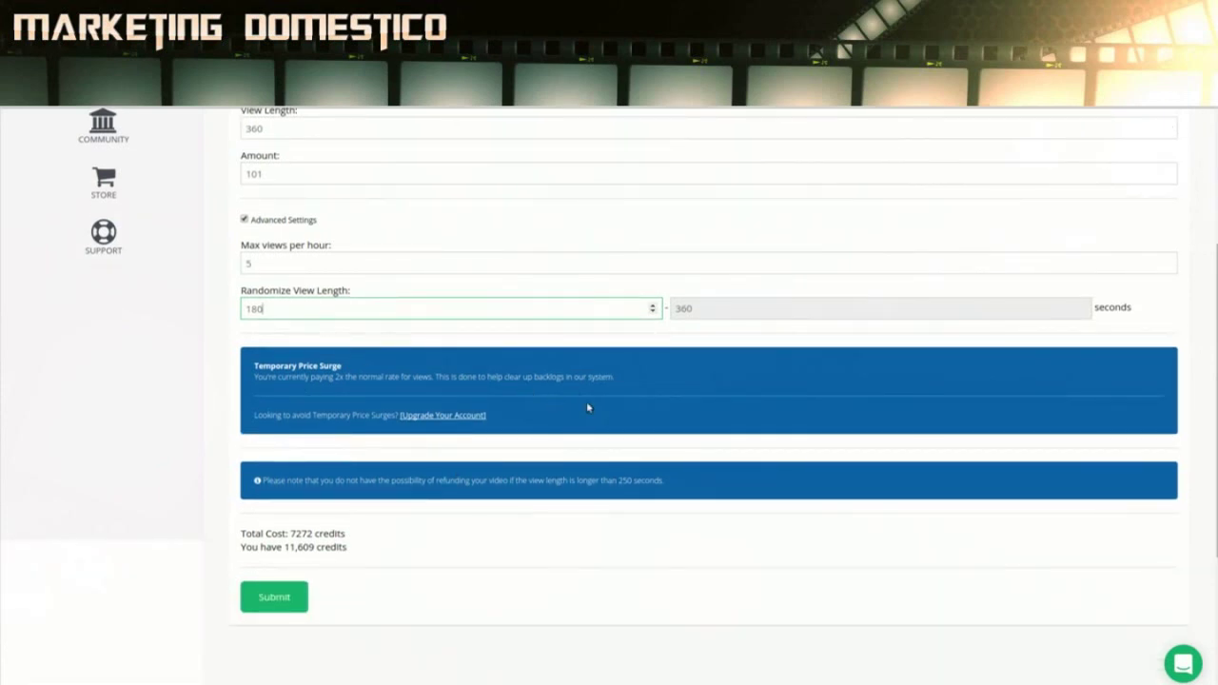
scroll(638, 392, down, 4)
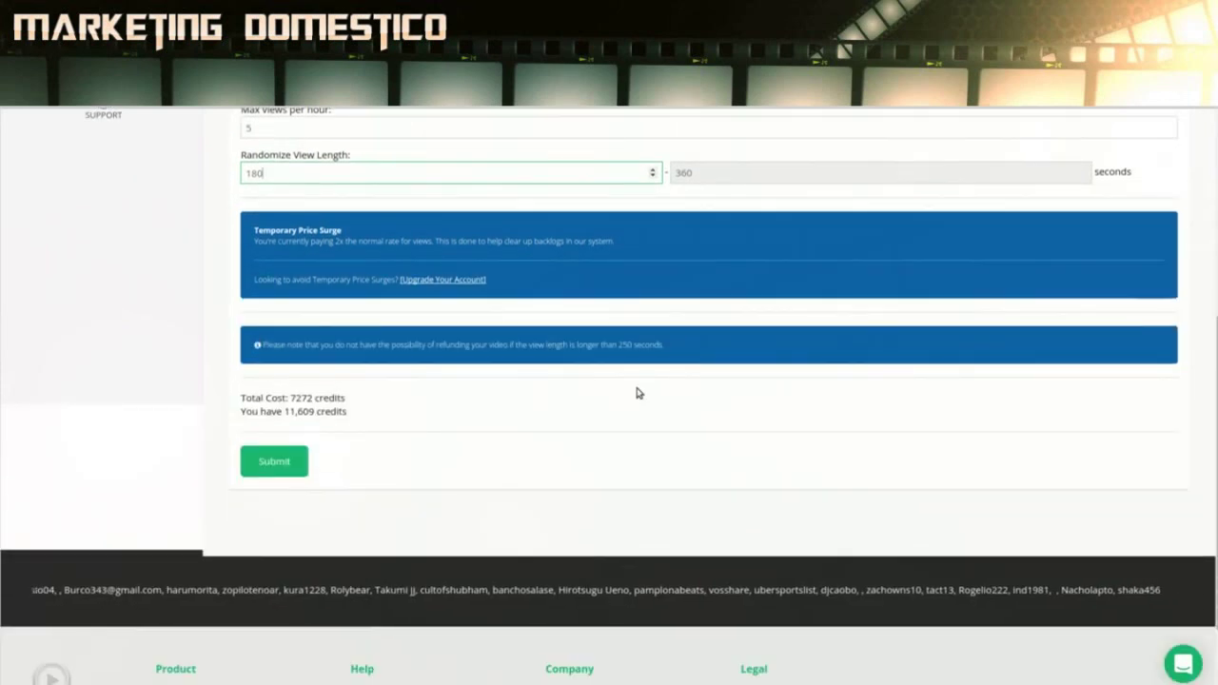
click(343, 396)
drag(343, 396, 290, 396)
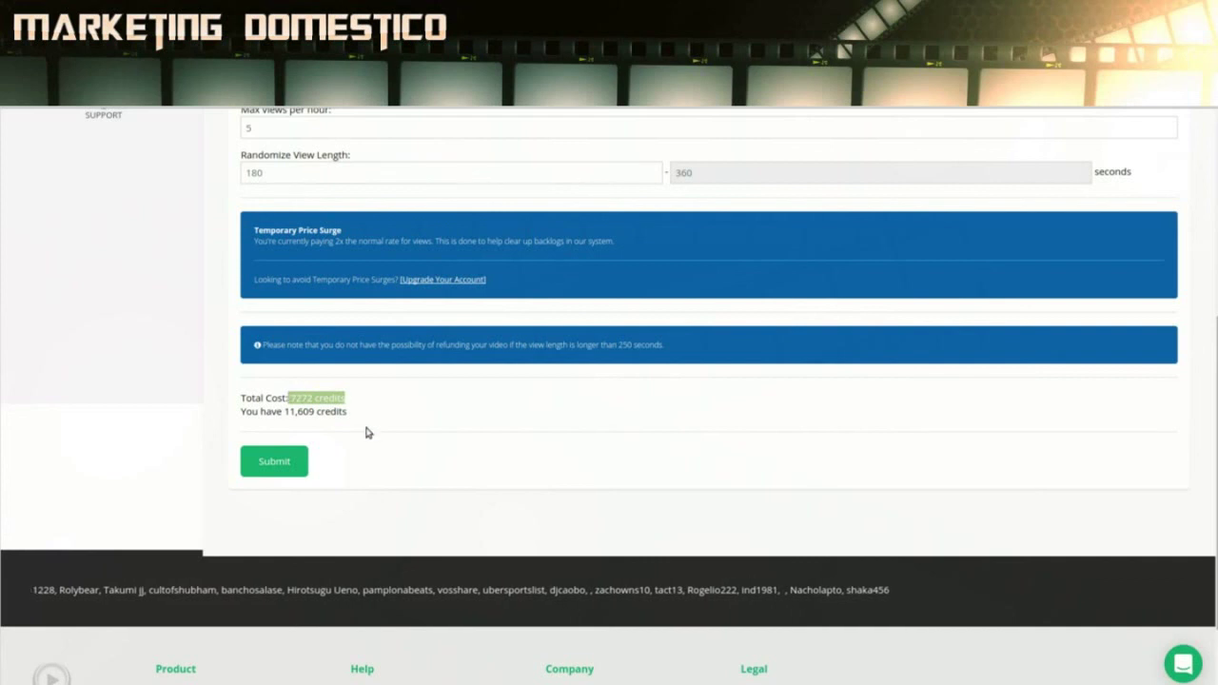
scroll(574, 463, up, 5)
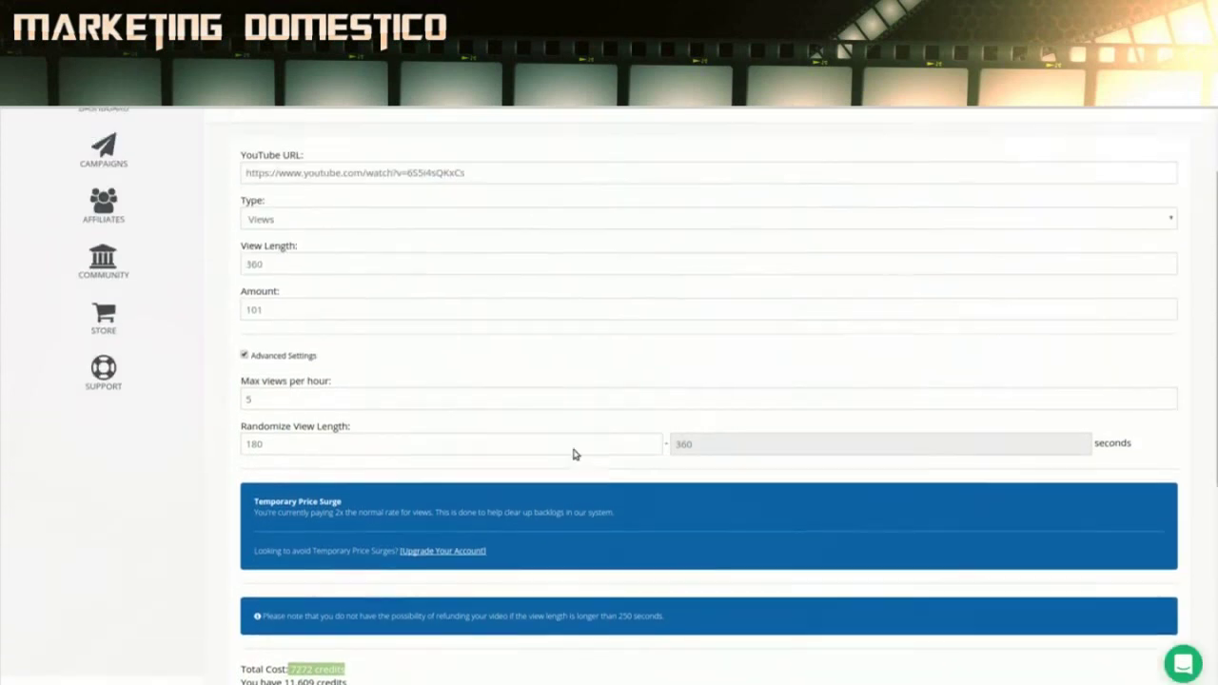
scroll(572, 449, down, 3)
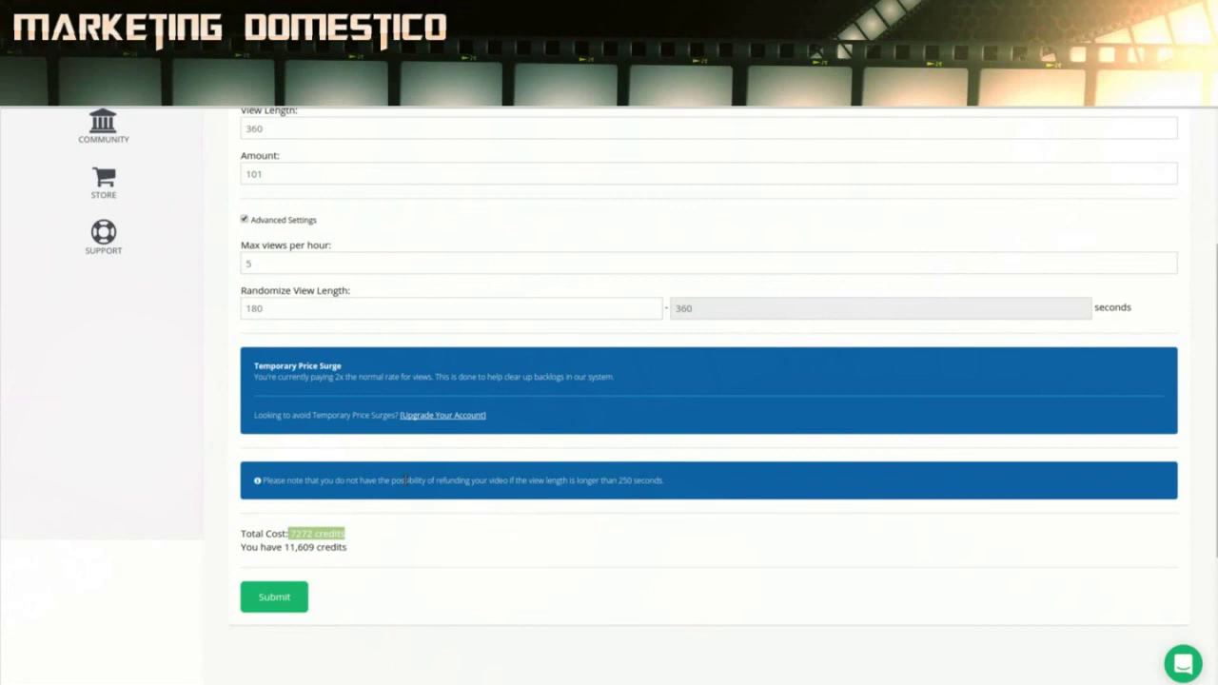
scroll(407, 480, down, 1)
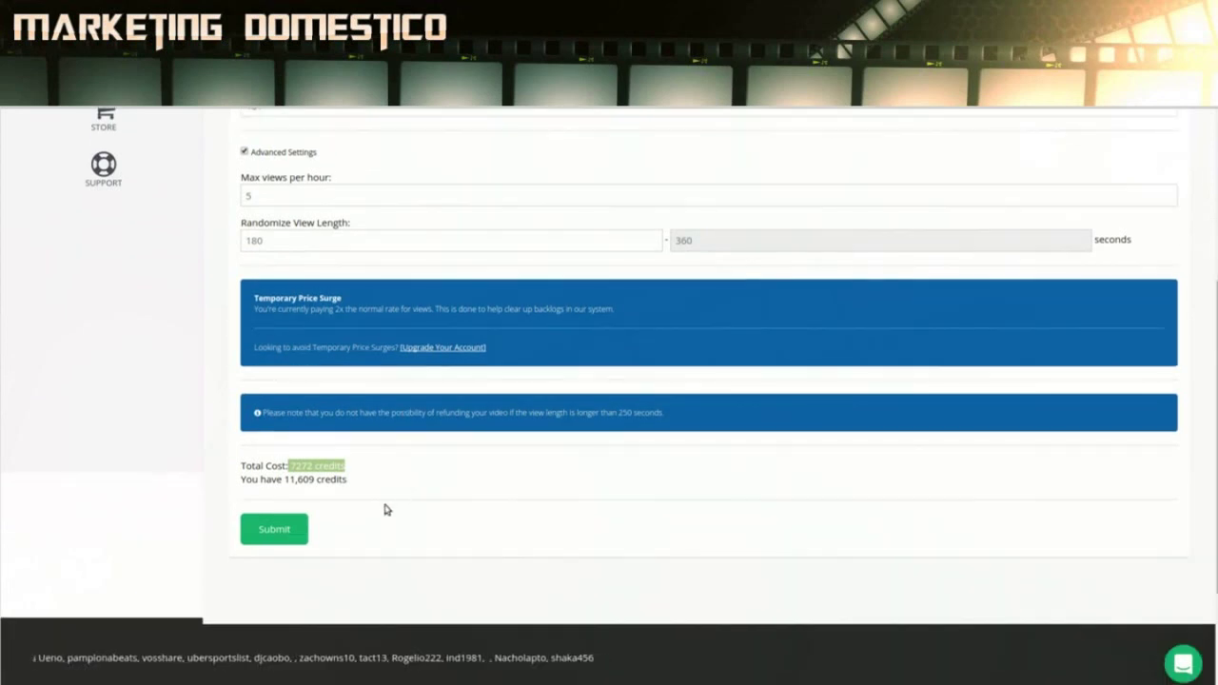
click(299, 539)
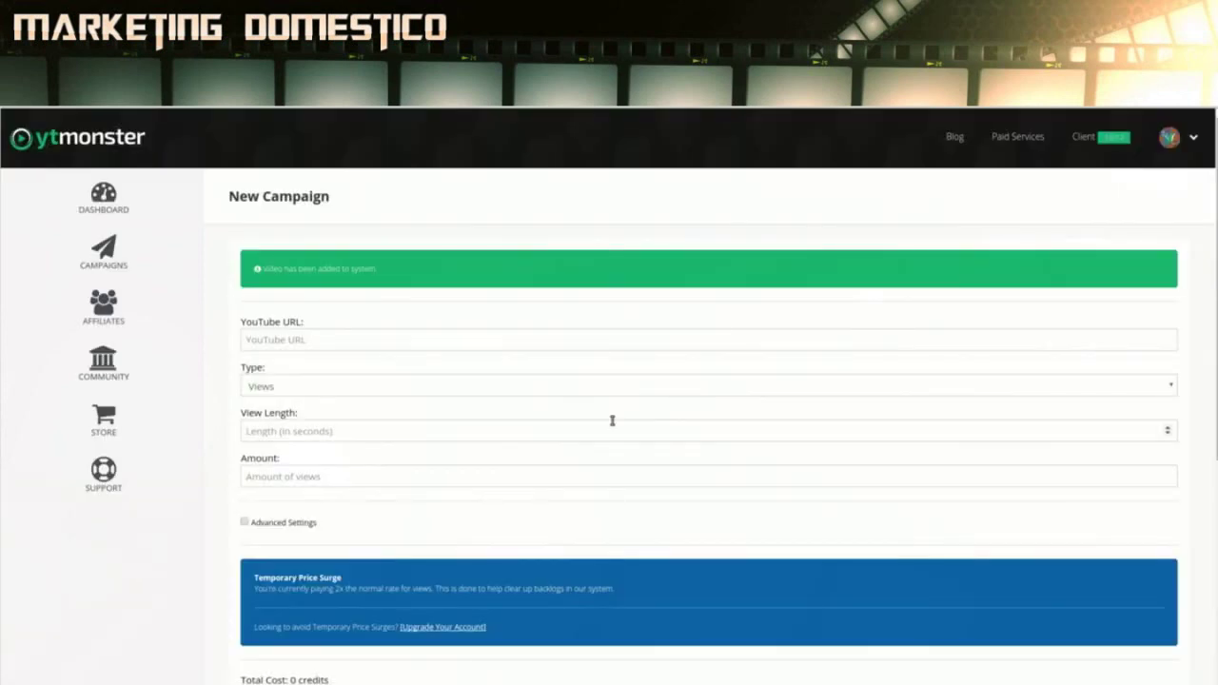
Step: Return to the dashboard and review the remaining credit balance and the latest notifications
click(112, 271)
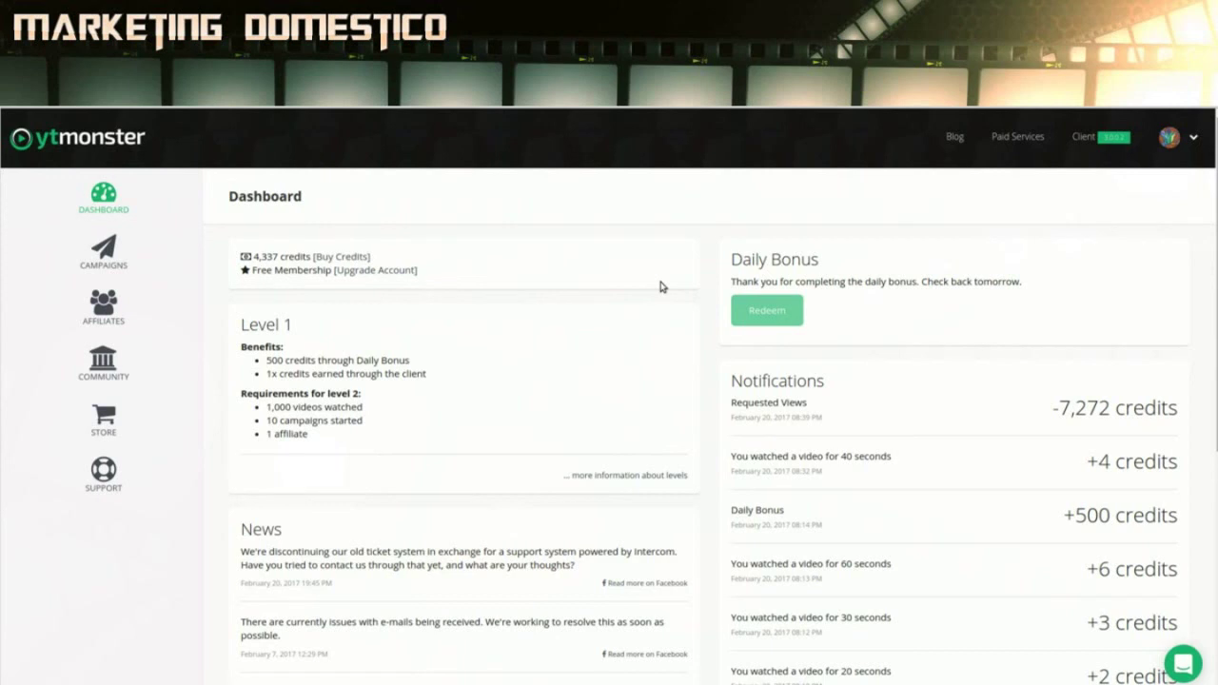
scroll(661, 287, down, 1)
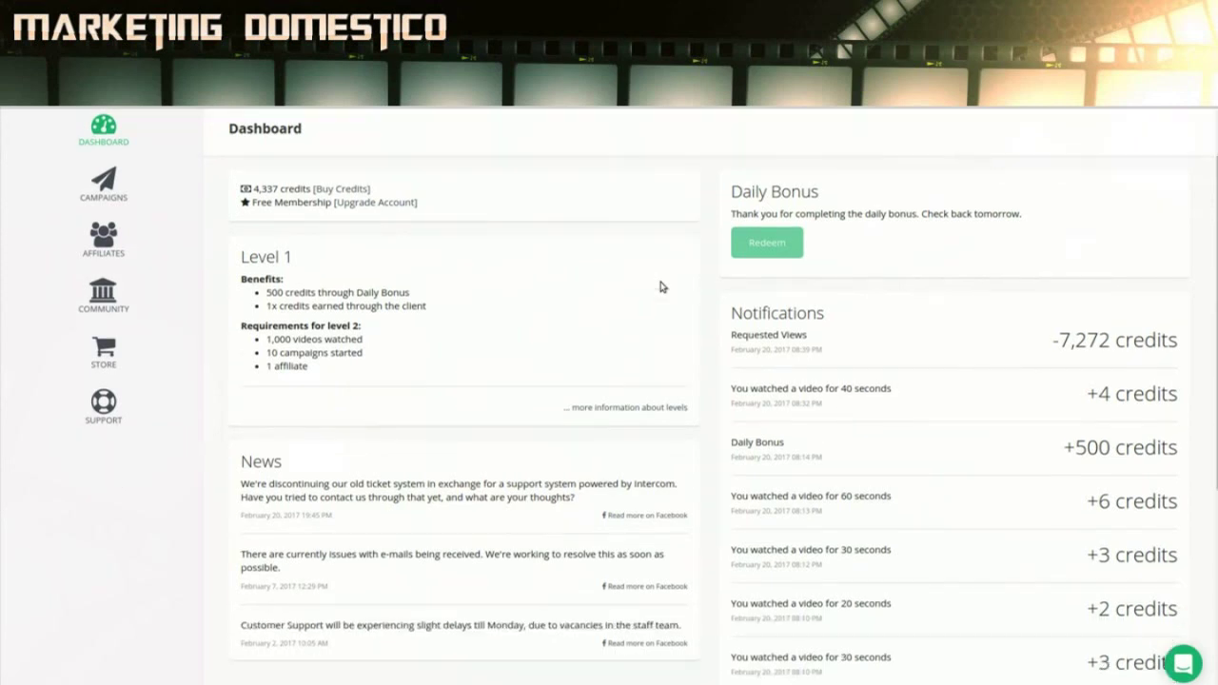
scroll(661, 287, up, 1)
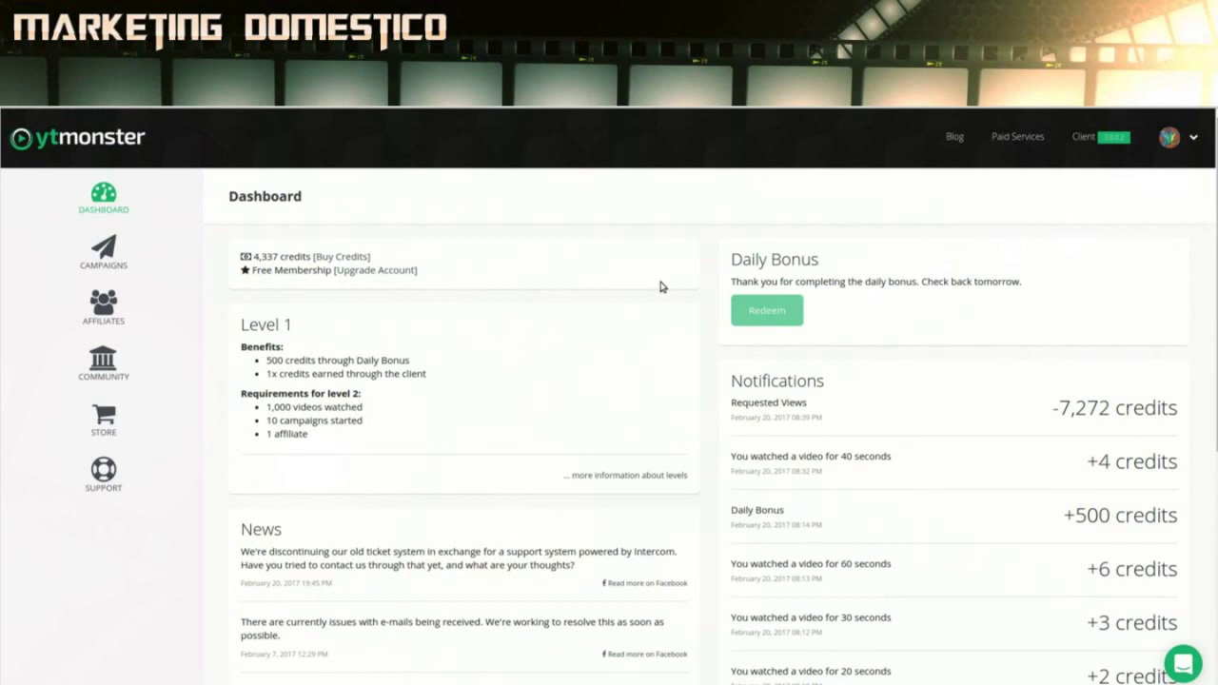